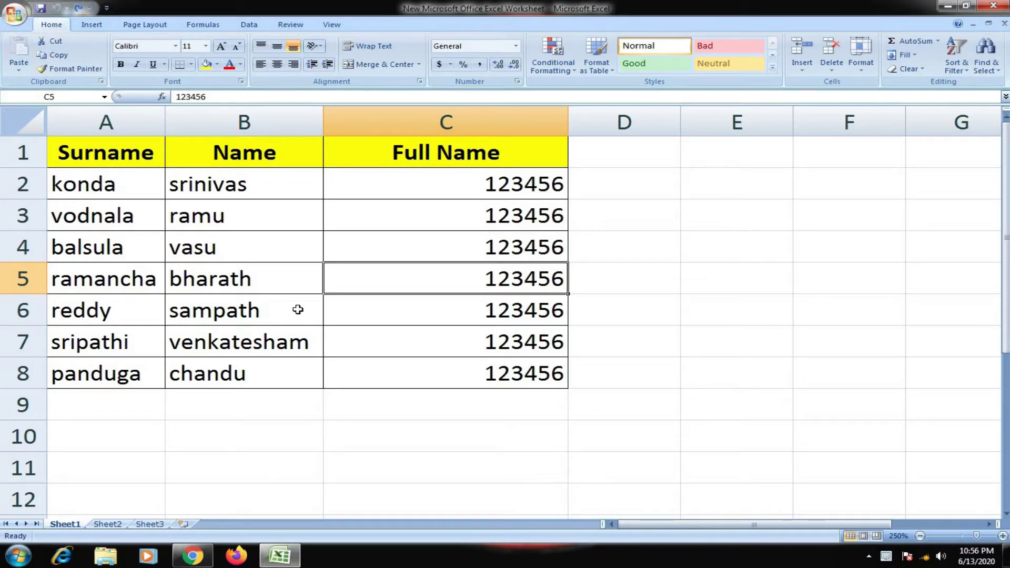
# Choose Prepare > Encrypt Document from the Office menu
pyautogui.click(15, 14)
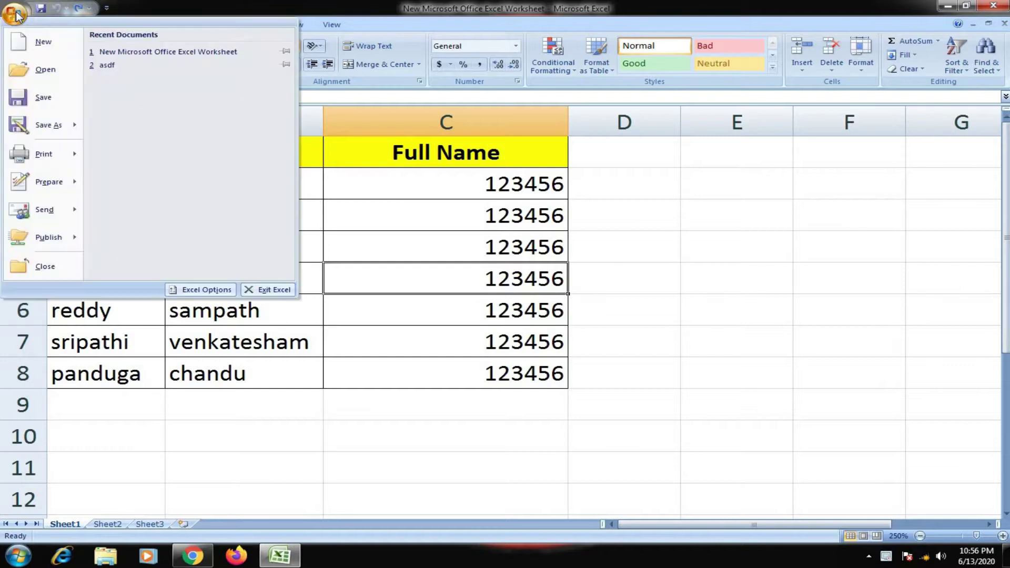
pyautogui.moveTo(37, 187)
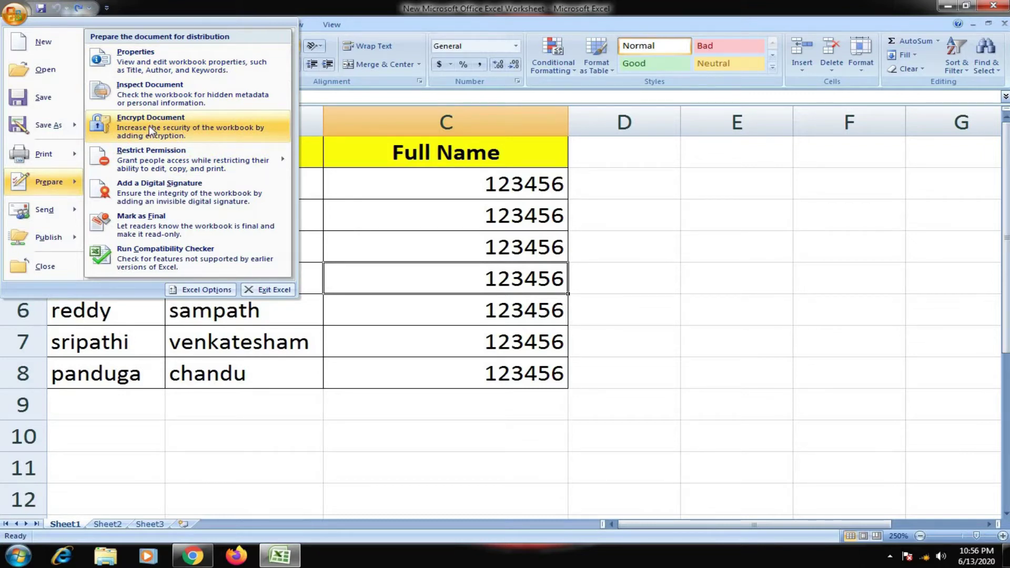
pyautogui.click(149, 125)
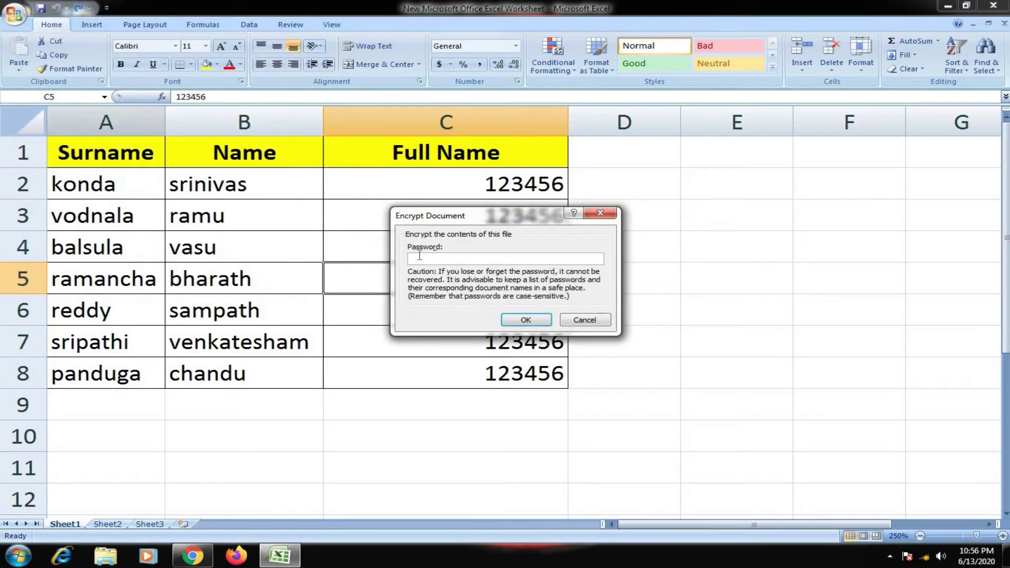
# Encrypt the workbook by entering a password and confirming it
pyautogui.moveTo(469, 217); pyautogui.dragTo(445, 218)
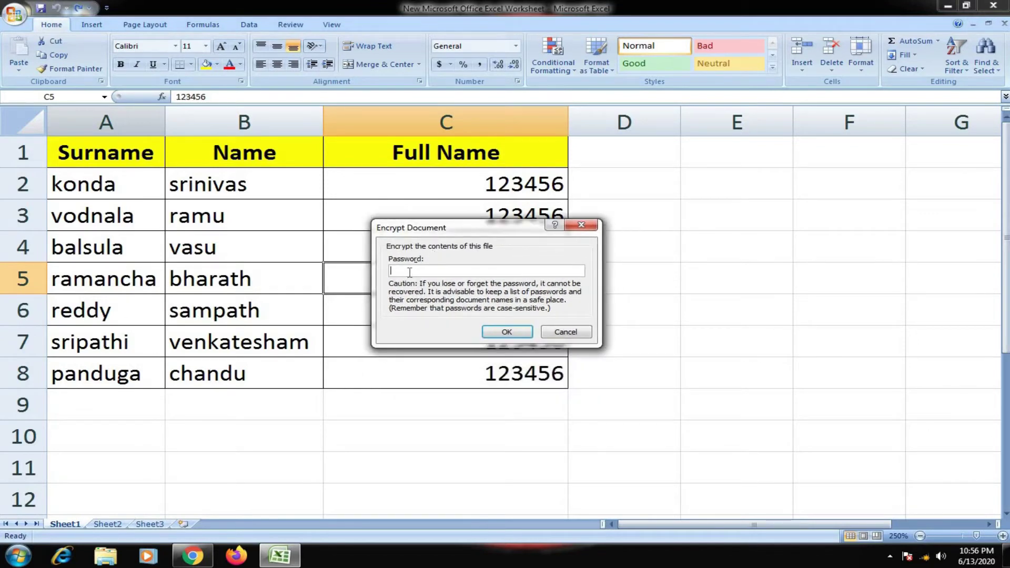
pyautogui.write('123456')
pyautogui.click(507, 332)
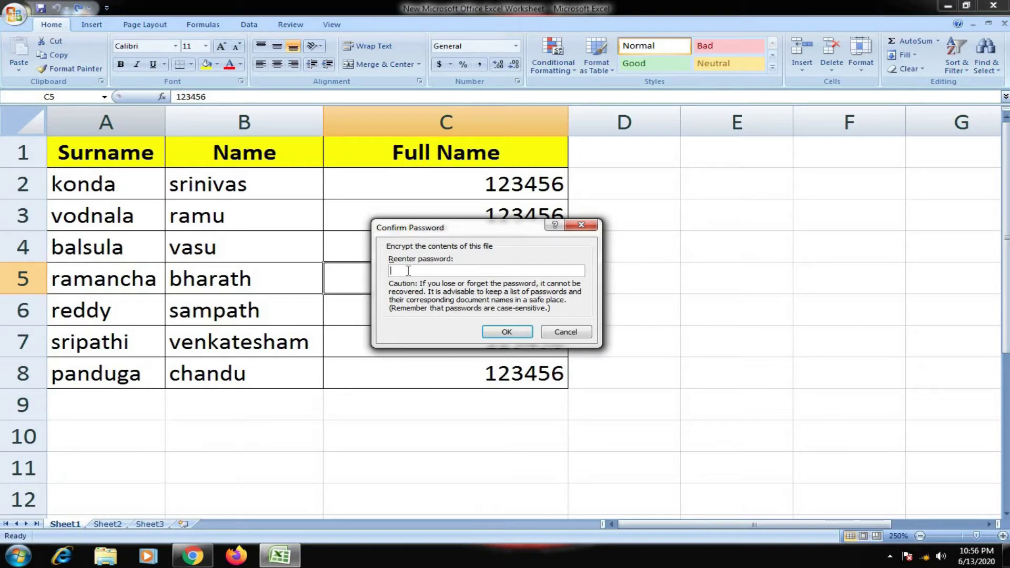
pyautogui.write('123456')
pyautogui.click(514, 330)
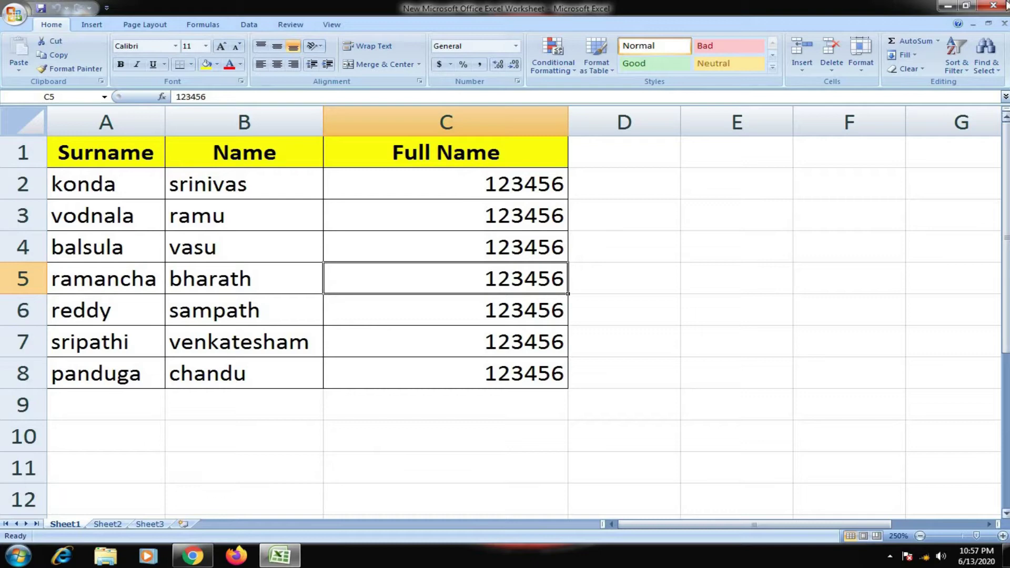
# Close Excel and reopen the encrypted workbook from the desktop
pyautogui.click(999, 6)
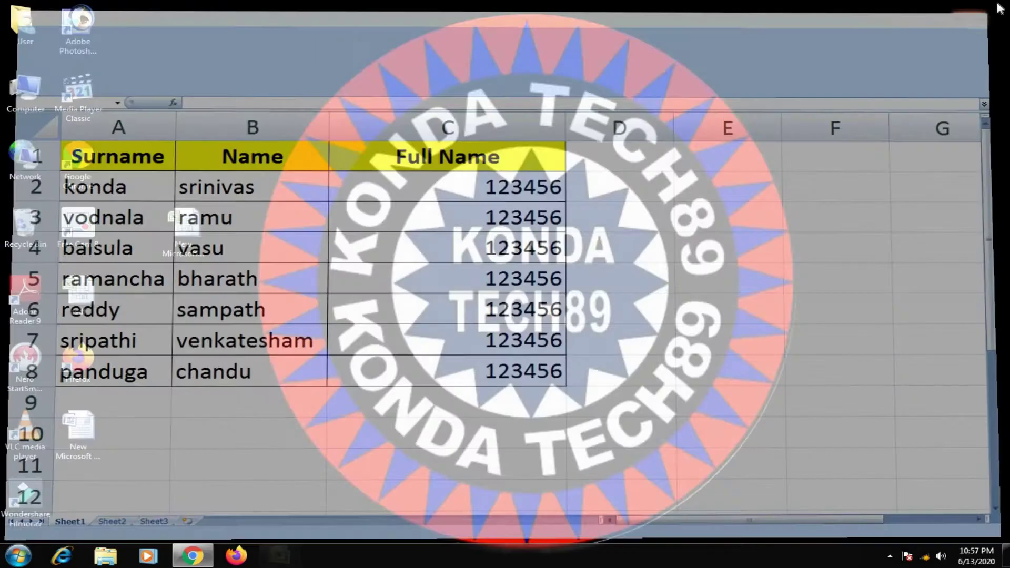
pyautogui.moveTo(190, 232); pyautogui.dragTo(236, 95)
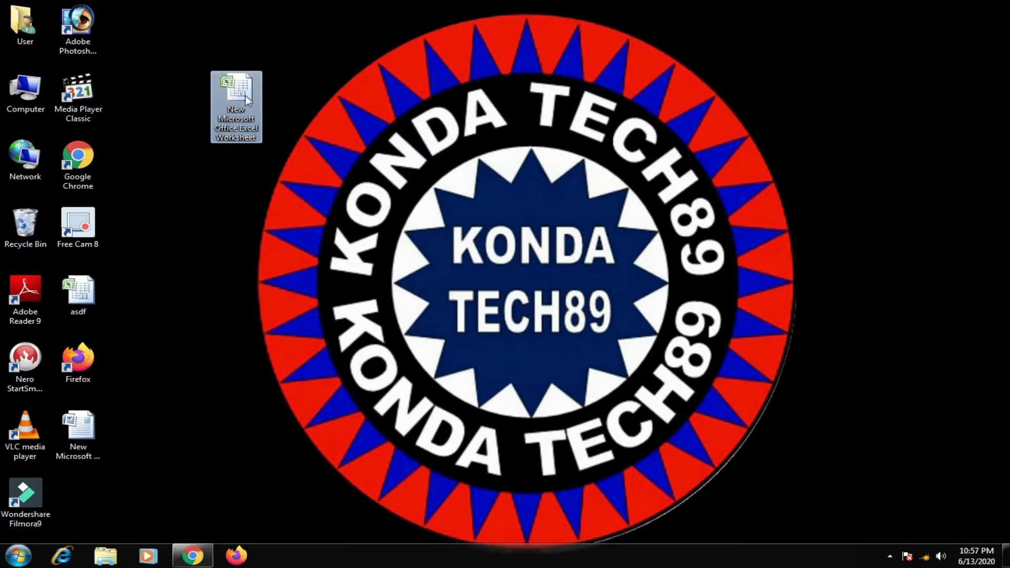
pyautogui.doubleClick(245, 95)
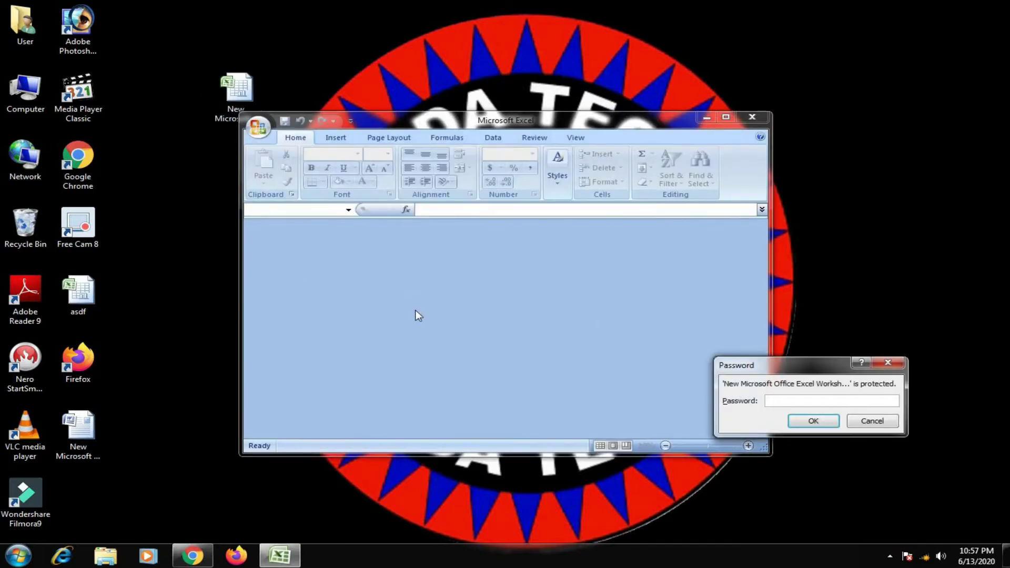
# Enter the workbook password in the Password prompt to open it
pyautogui.moveTo(728, 366); pyautogui.dragTo(357, 287)
pyautogui.click(434, 323)
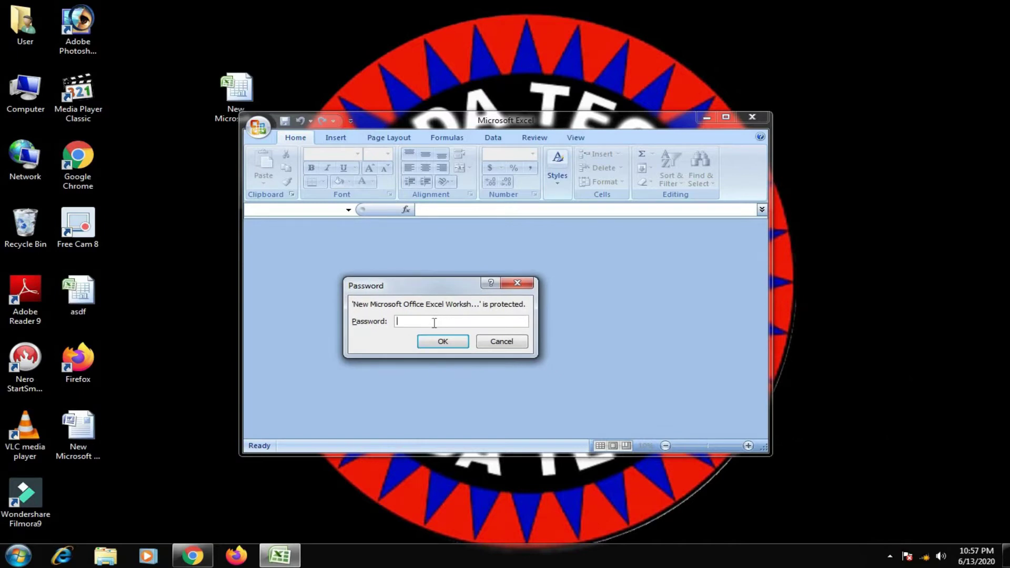
pyautogui.write('123456')
pyautogui.click(444, 340)
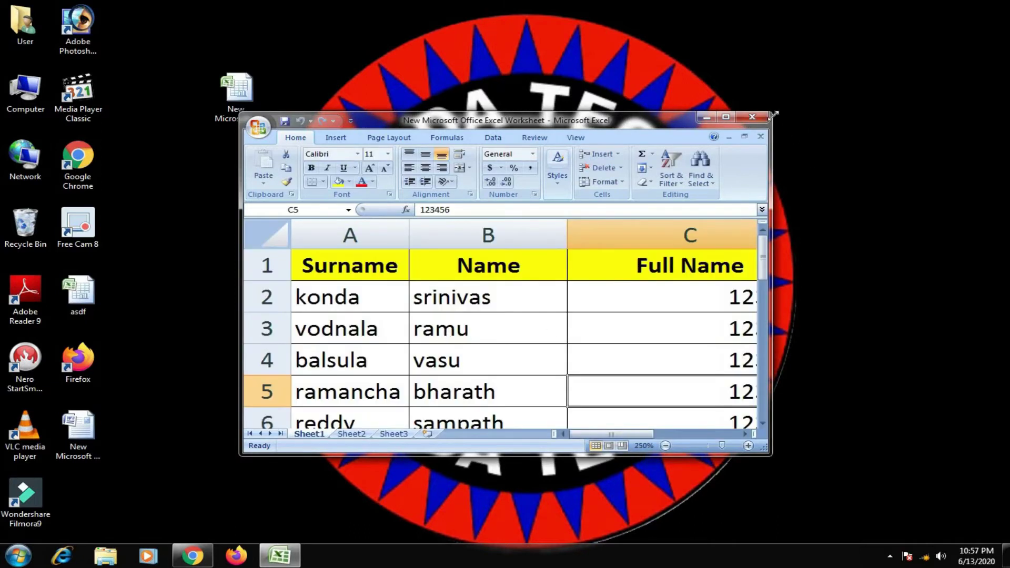
# Maximize the window, reopen Encrypt Document, and delete the existing password
pyautogui.click(725, 117)
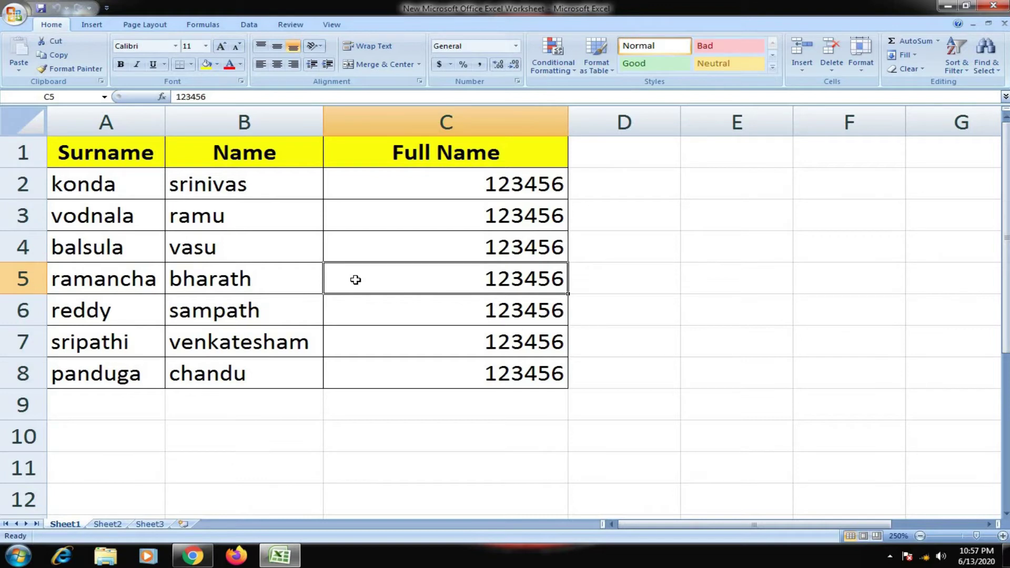
pyautogui.click(20, 13)
pyautogui.moveTo(42, 182)
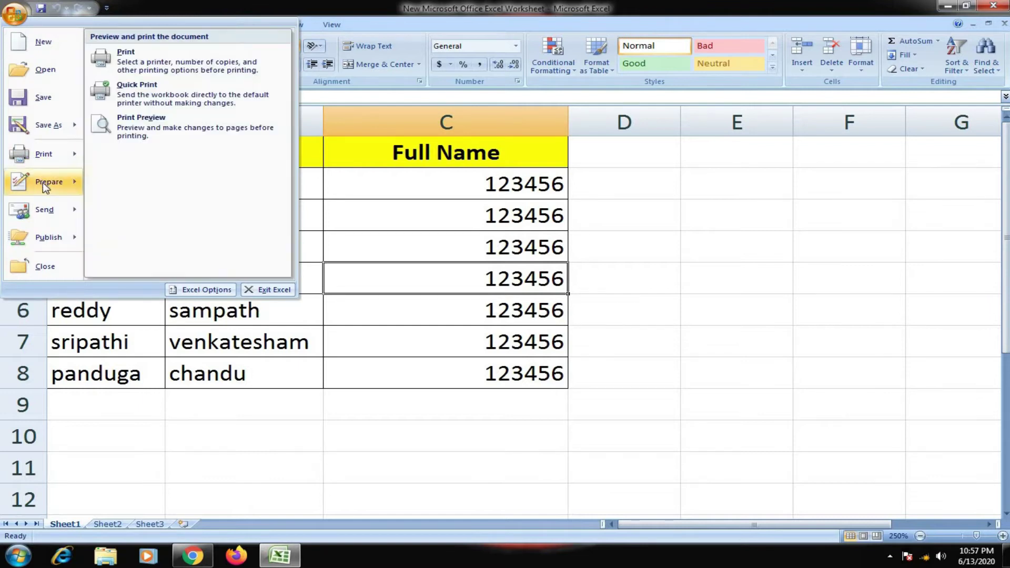
pyautogui.click(150, 126)
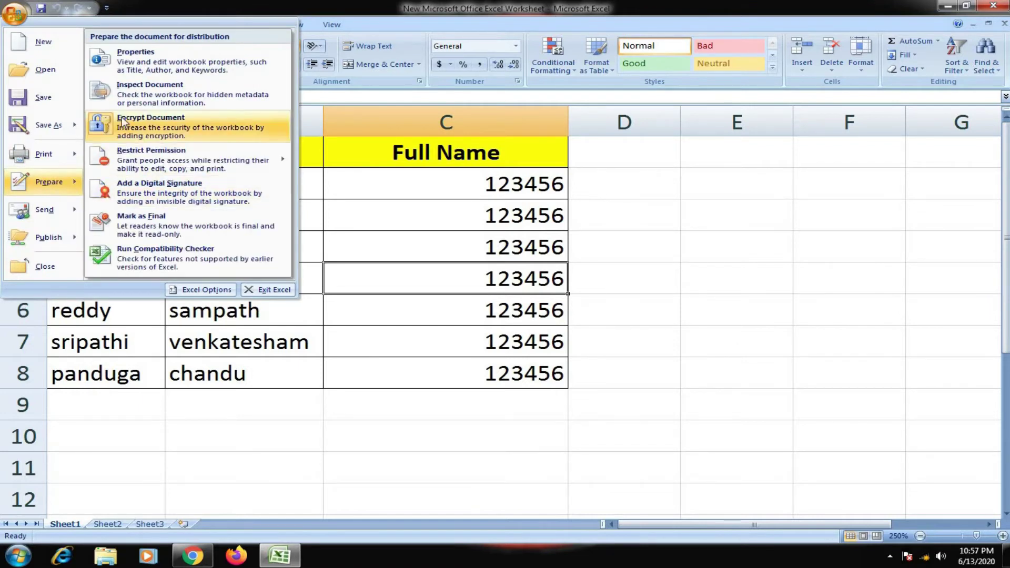
pyautogui.moveTo(454, 259); pyautogui.dragTo(405, 264)
pyautogui.press('BackSpace')
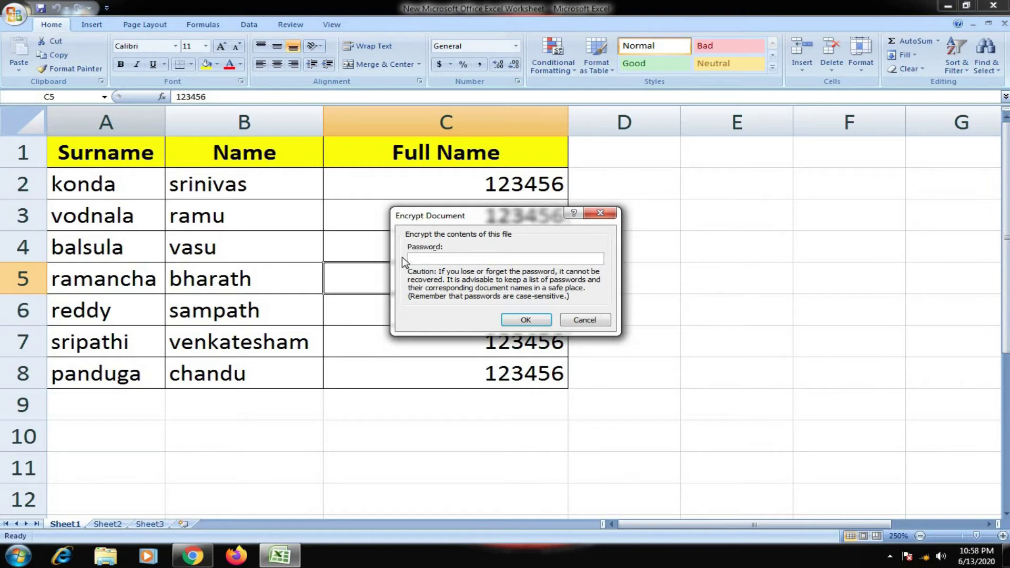
# Set and confirm a new workbook password, then save the workbook
pyautogui.write('12345')
pyautogui.click(516, 319)
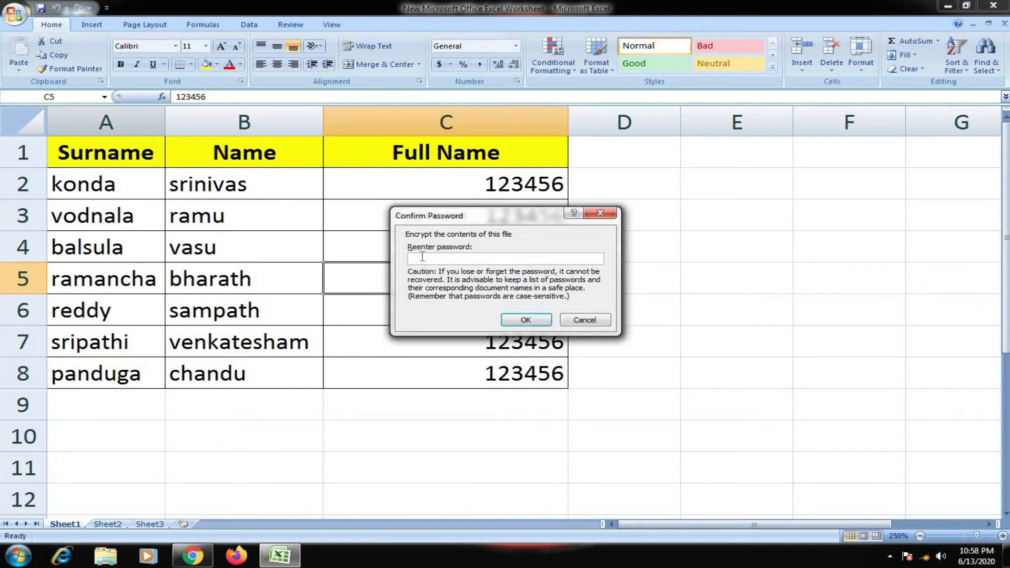
pyautogui.write('12345')
pyautogui.click(525, 321)
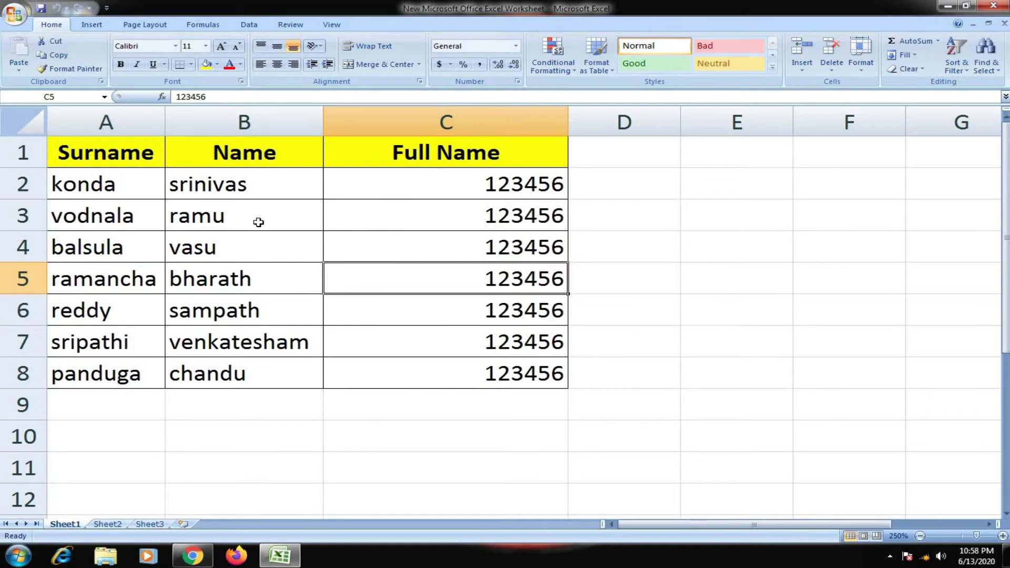
pyautogui.click(41, 9)
# Close Excel and reopen the workbook using the new password
pyautogui.click(994, 6)
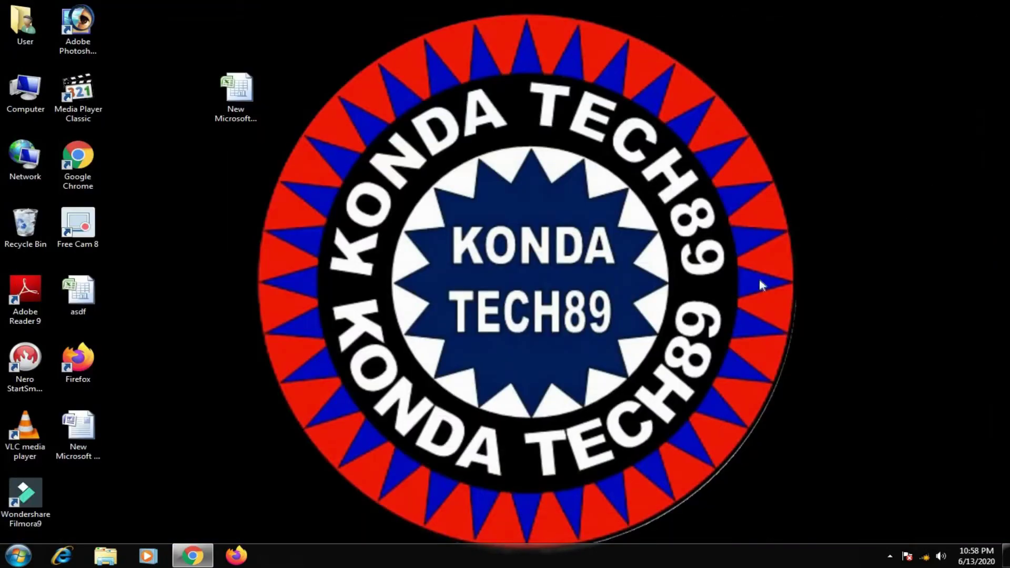
pyautogui.click(245, 91)
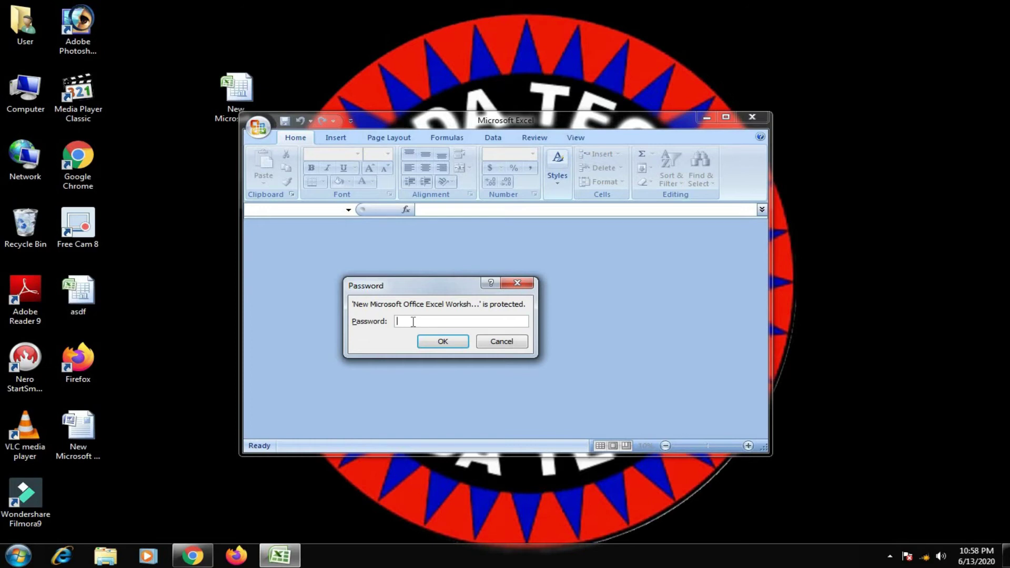
pyautogui.write('12345')
pyautogui.click(441, 339)
# Maximize, close Excel, reopen the file, and try the old password
pyautogui.click(726, 116)
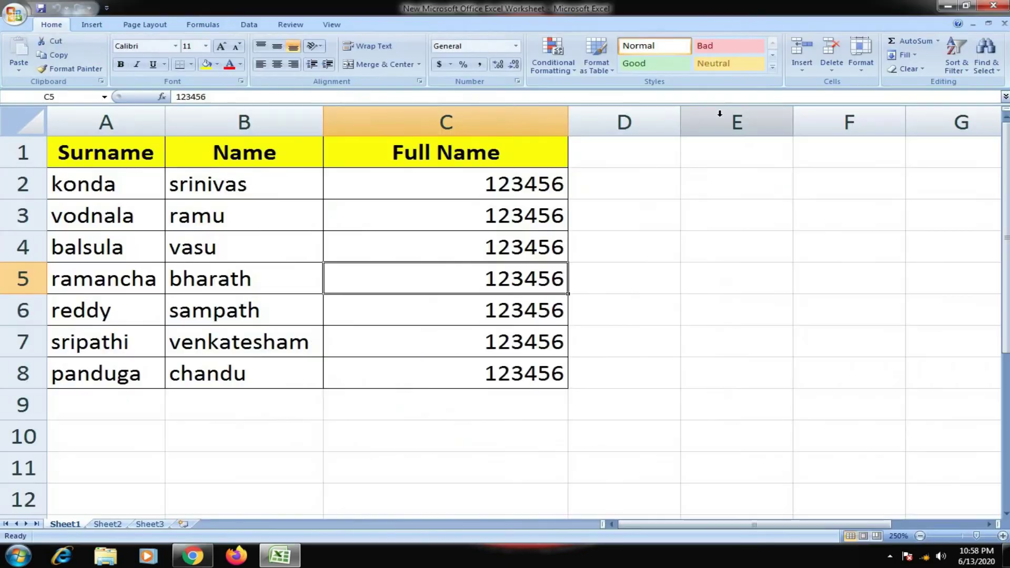
pyautogui.click(993, 5)
pyautogui.doubleClick(230, 93)
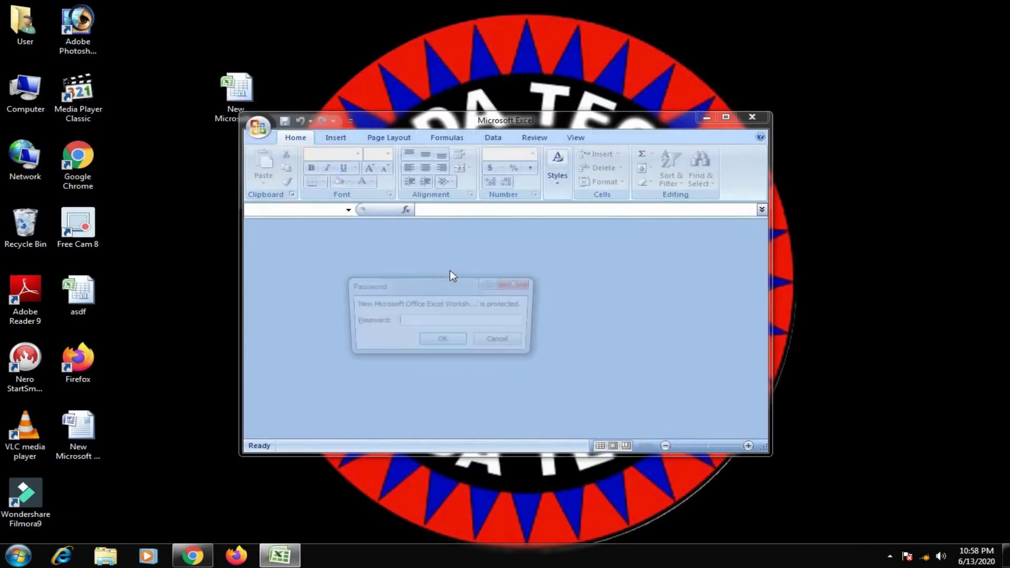
pyautogui.write('123456')
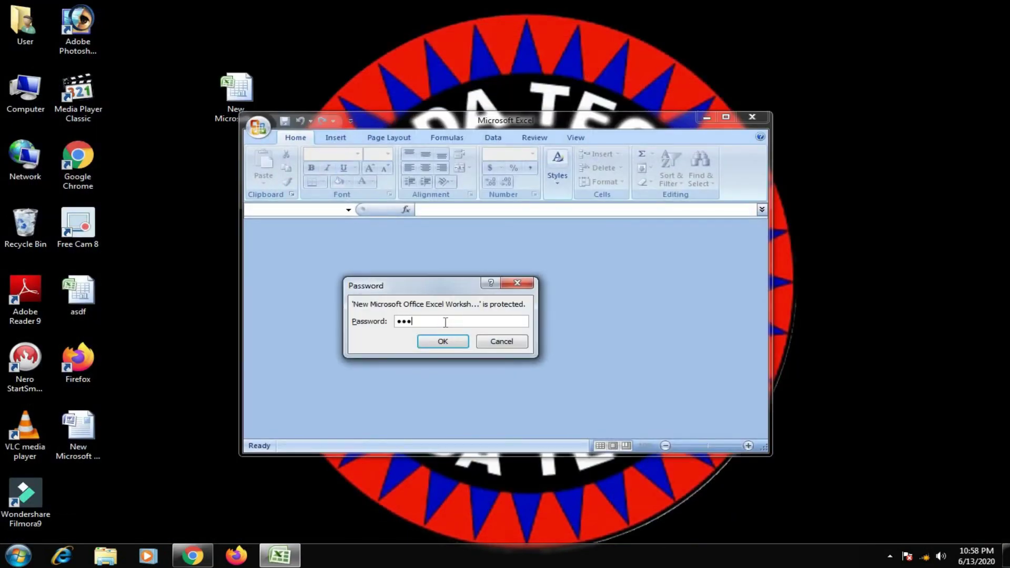
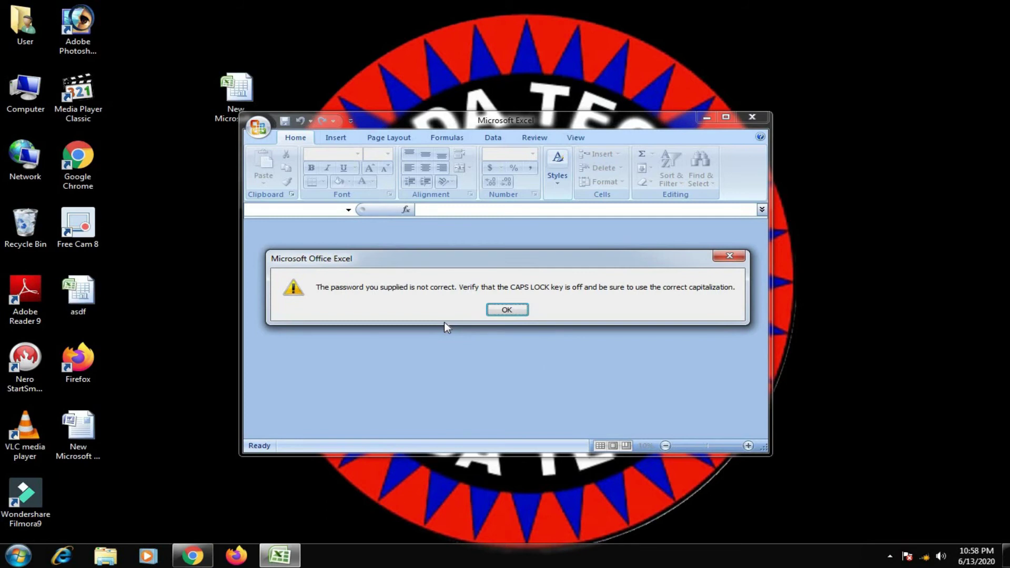
# Dismiss the incorrect-password error and close the empty Excel window
pyautogui.press('Return')
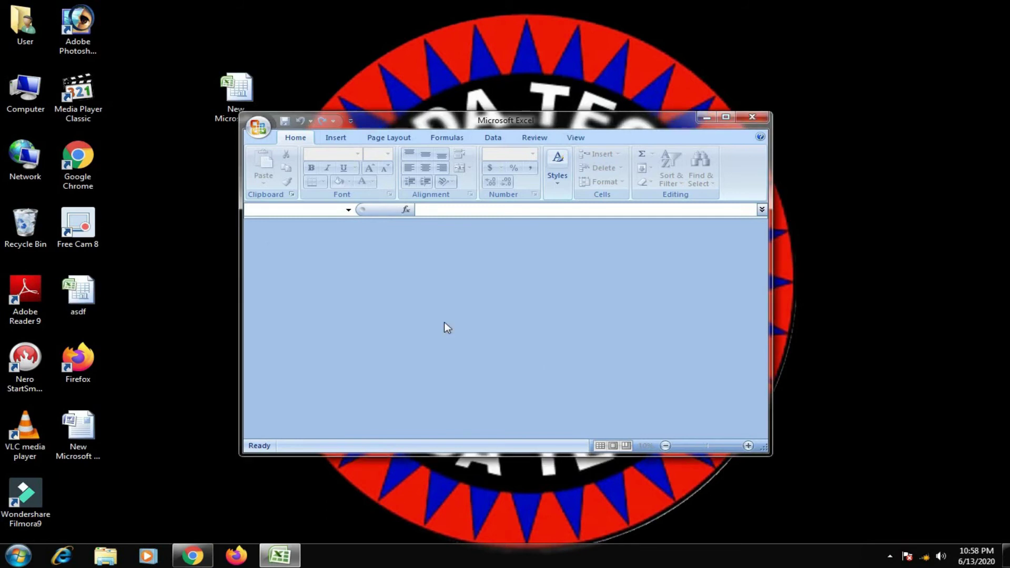
pyautogui.click(754, 118)
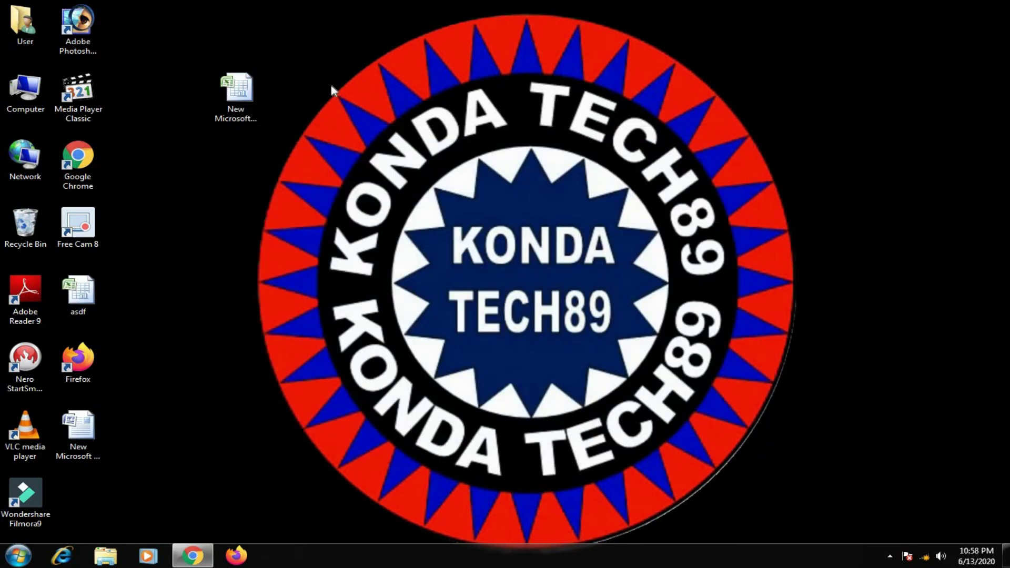
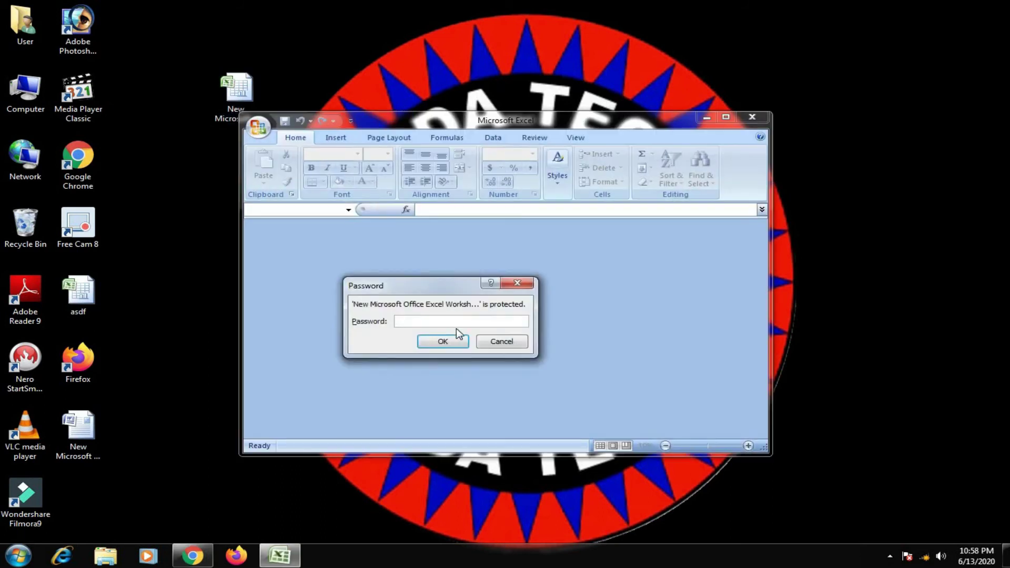
# Enter the workbook's password to unlock it, then maximize the Excel window
pyautogui.write('12345')
pyautogui.click(444, 343)
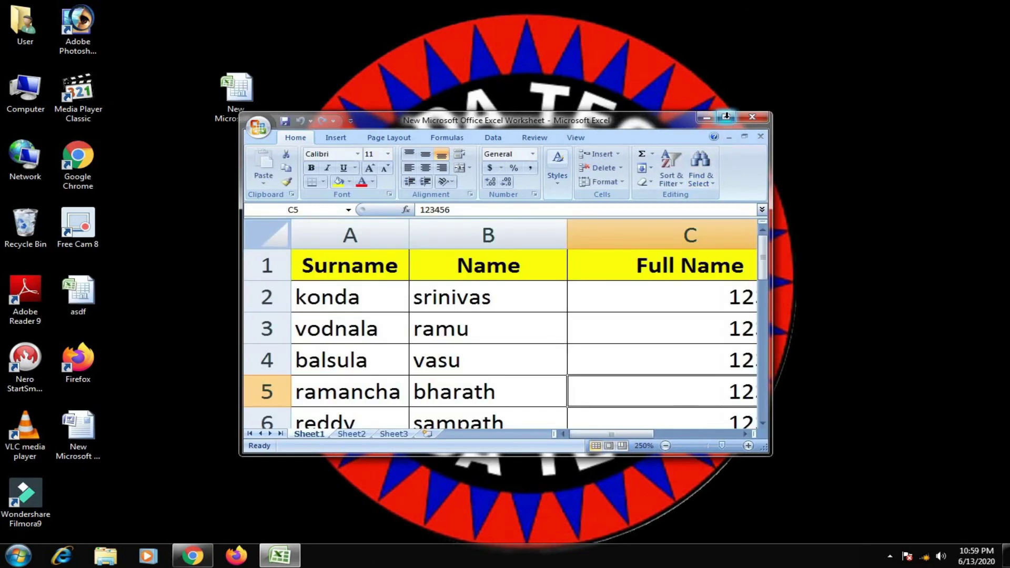
pyautogui.click(726, 117)
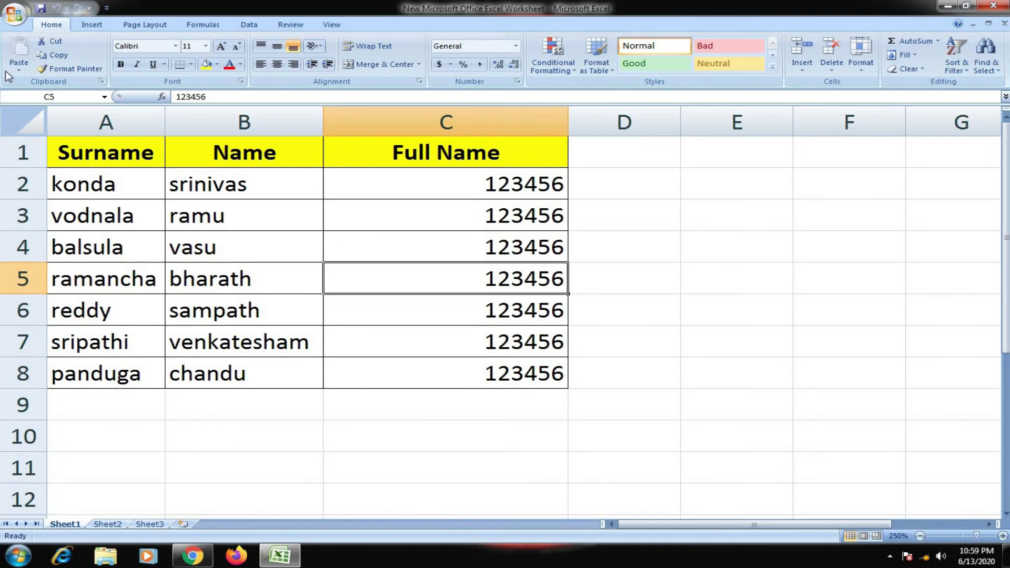
# Under Prepare > Encrypt Document, delete the existing password and confirm with an empty field
pyautogui.click(15, 17)
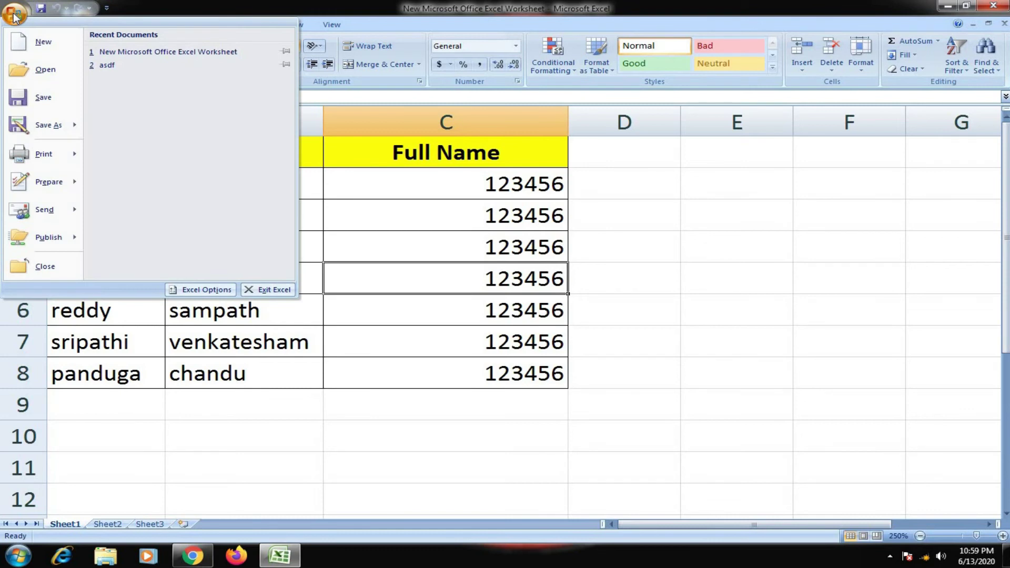
pyautogui.moveTo(29, 149)
pyautogui.moveTo(47, 182)
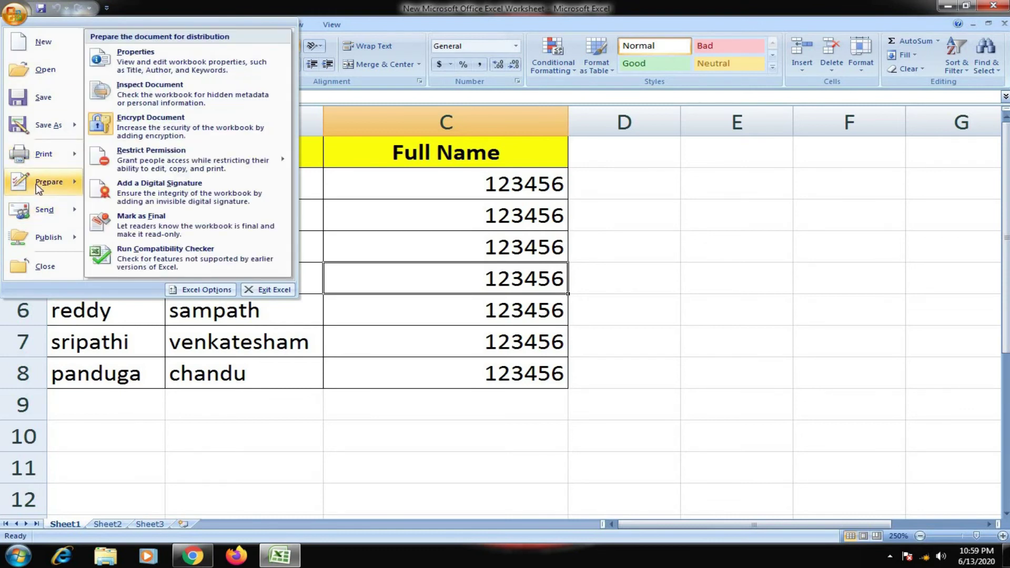
pyautogui.click(158, 129)
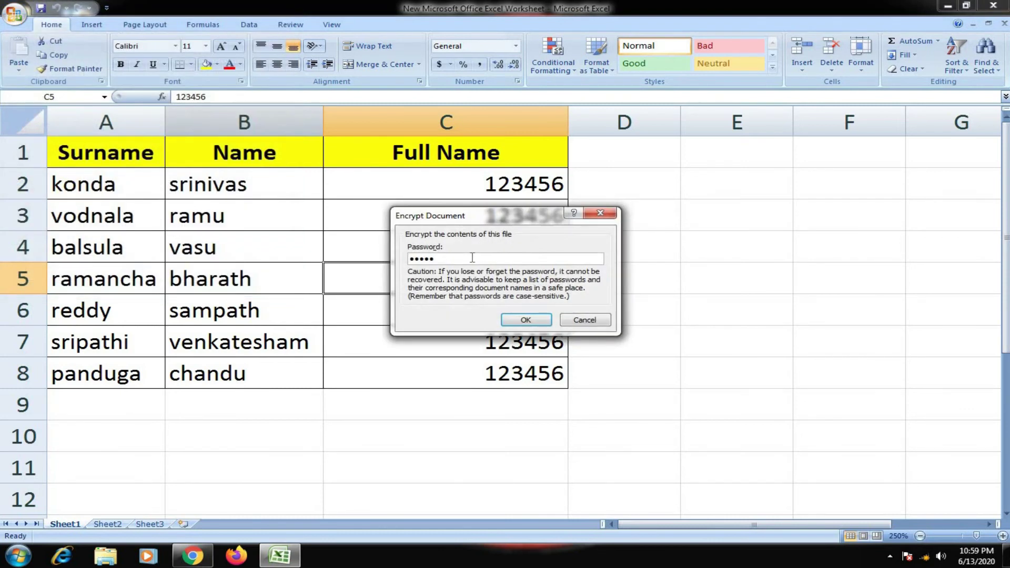
pyautogui.moveTo(447, 258); pyautogui.dragTo(409, 259)
pyautogui.press('BackSpace')
pyautogui.click(518, 320)
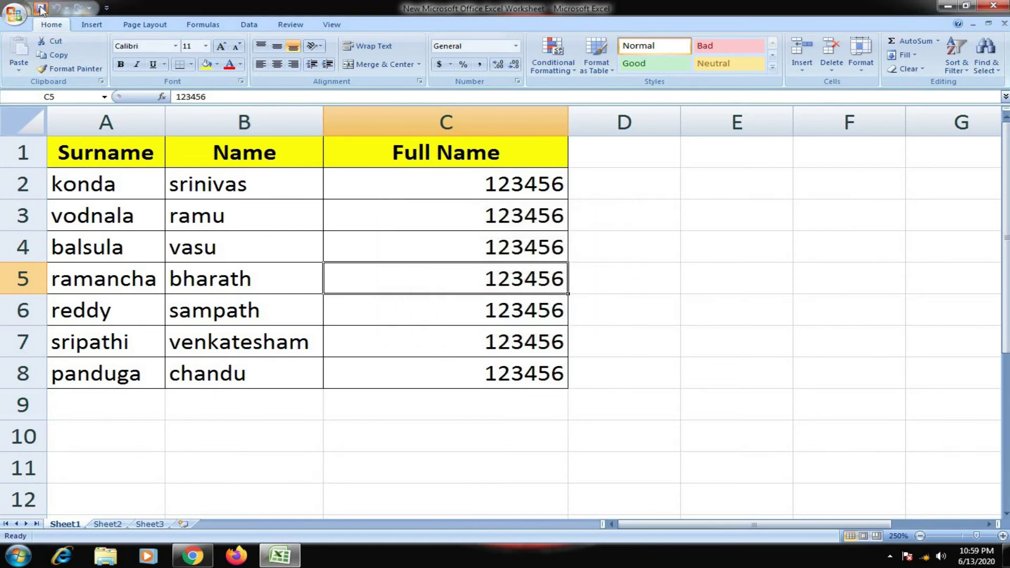
# Exit Excel, reopen the workbook from its desktop icon, and maximize the window
pyautogui.click(994, 5)
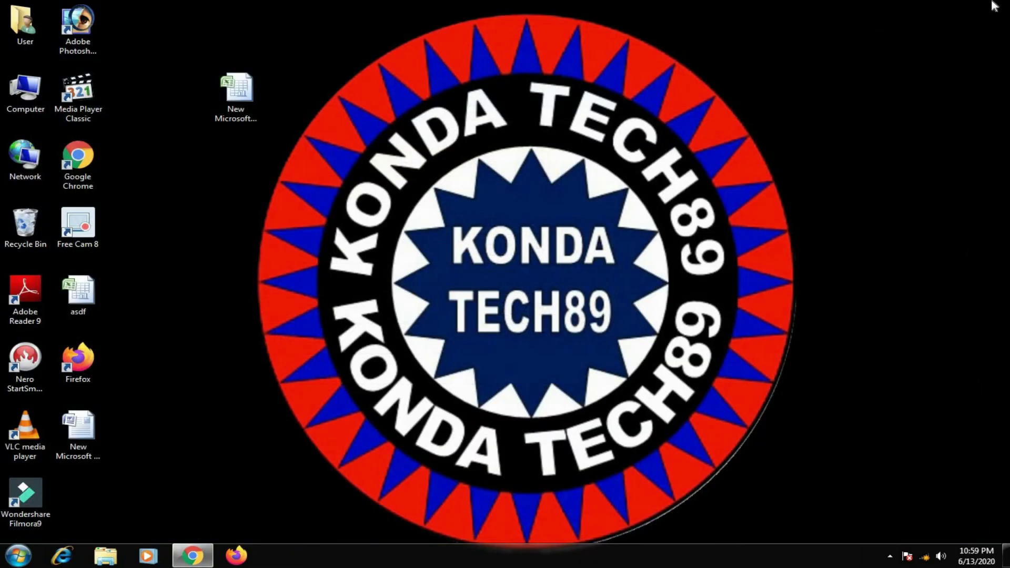
pyautogui.doubleClick(244, 93)
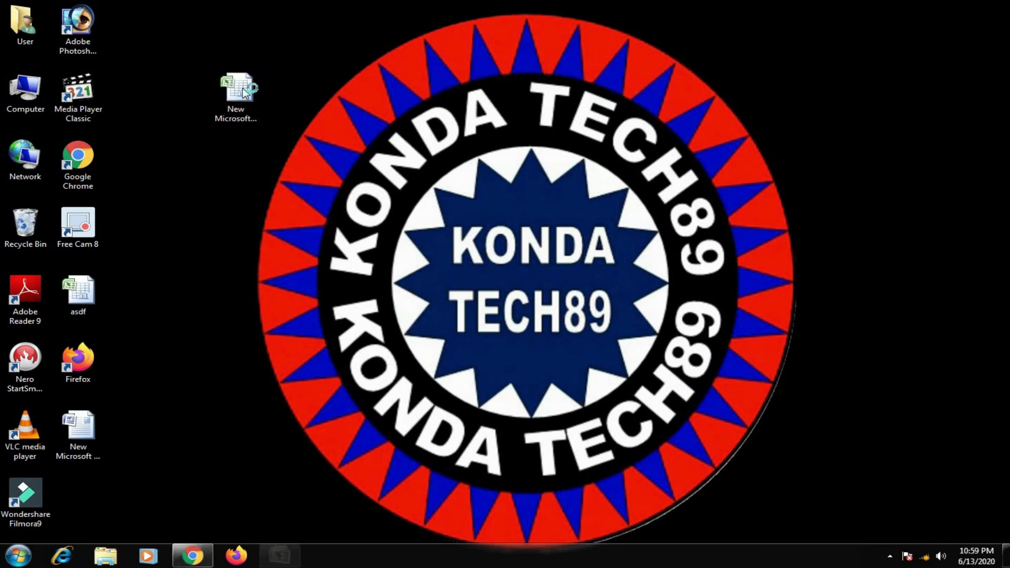
pyautogui.click(728, 116)
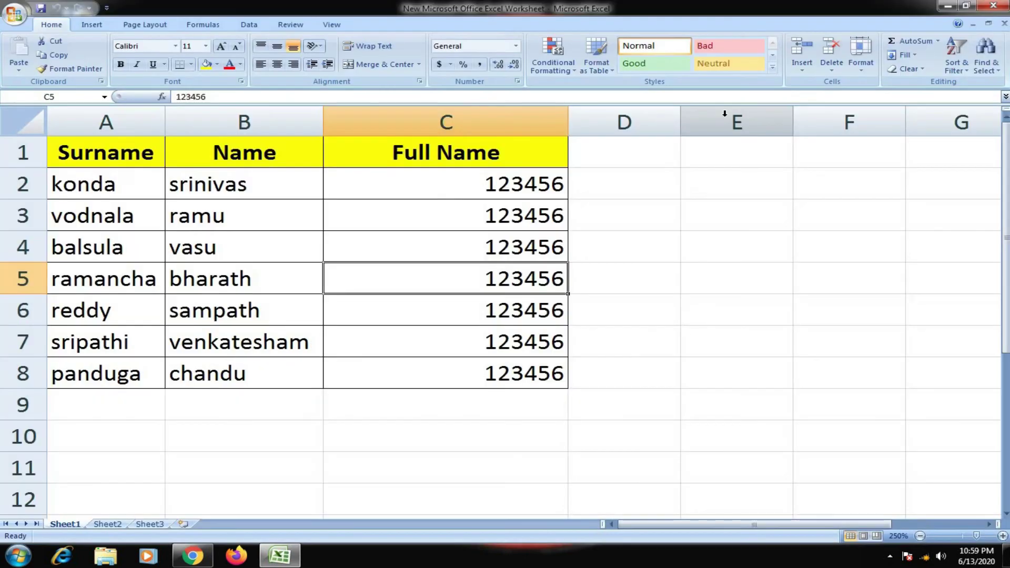